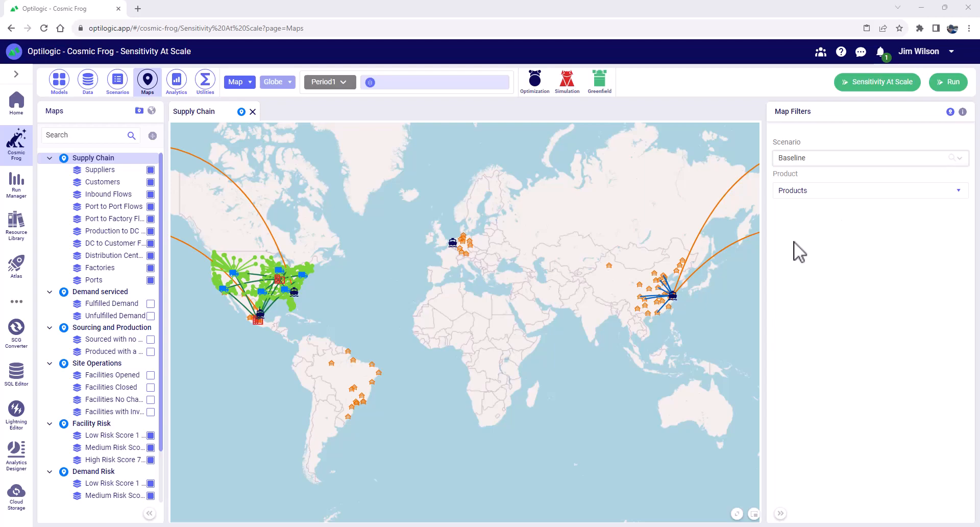
- Switch the supply chain map from the Baseline to the China Reduced 50 percent scenario and examine the flows
mouse_move(664, 296)
left_click(794, 161)
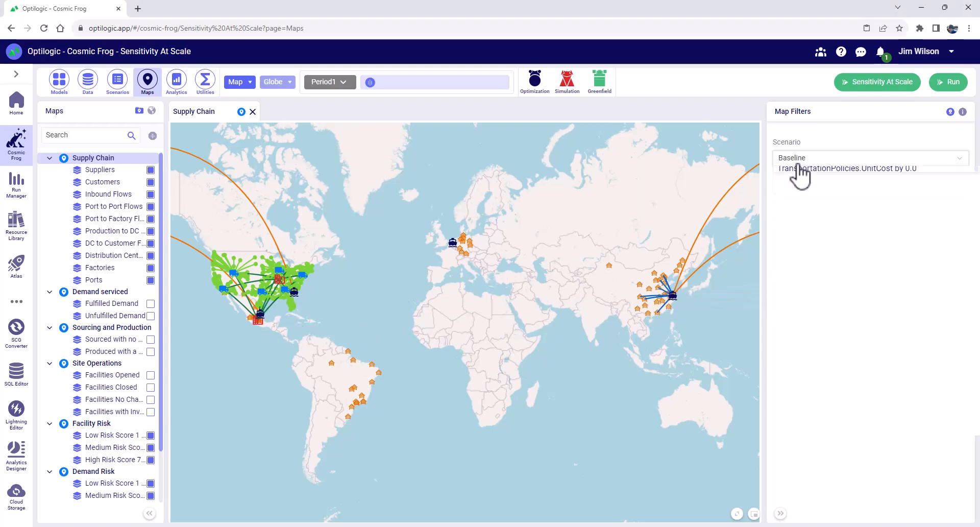
left_click(804, 225)
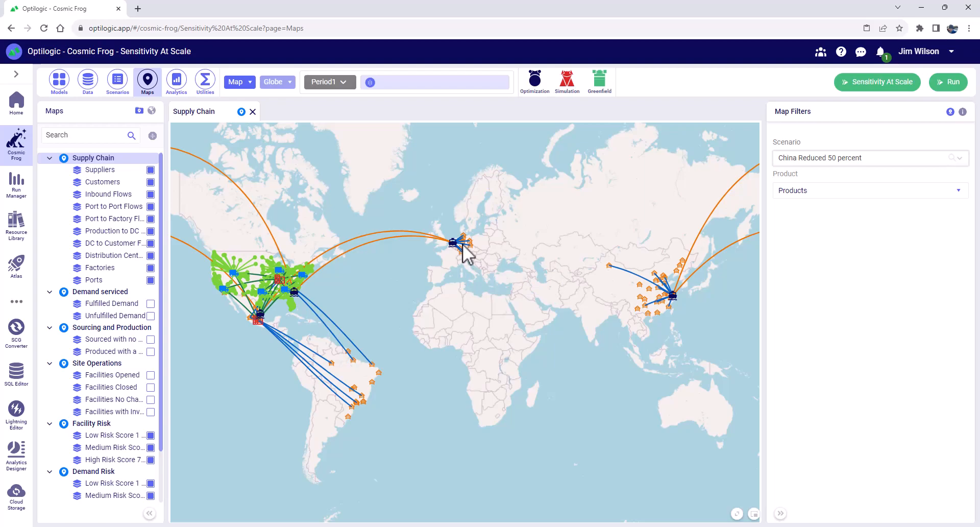
mouse_move(368, 363)
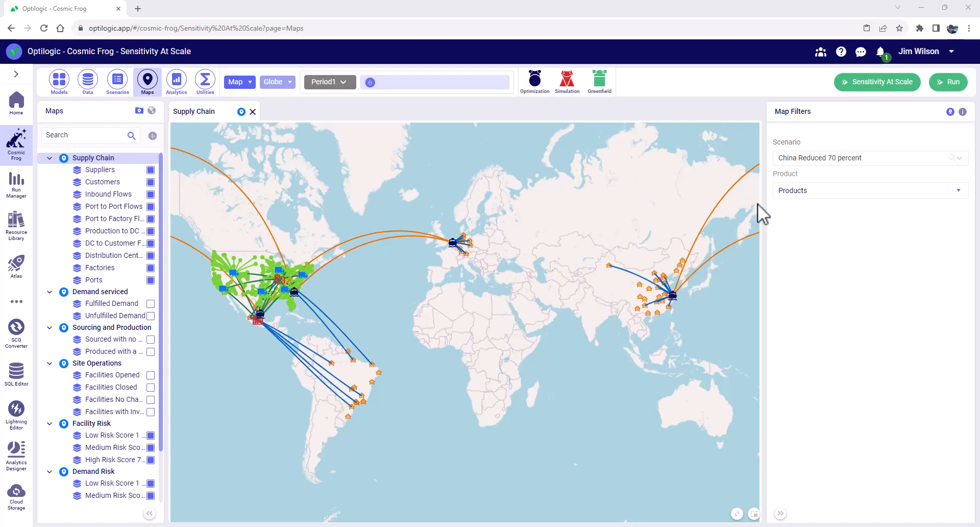
- Start a Sensitivity at Scale run with XS resources for the China Reduced Offline and EMEA China Reduced Offline scenarios
left_click(887, 87)
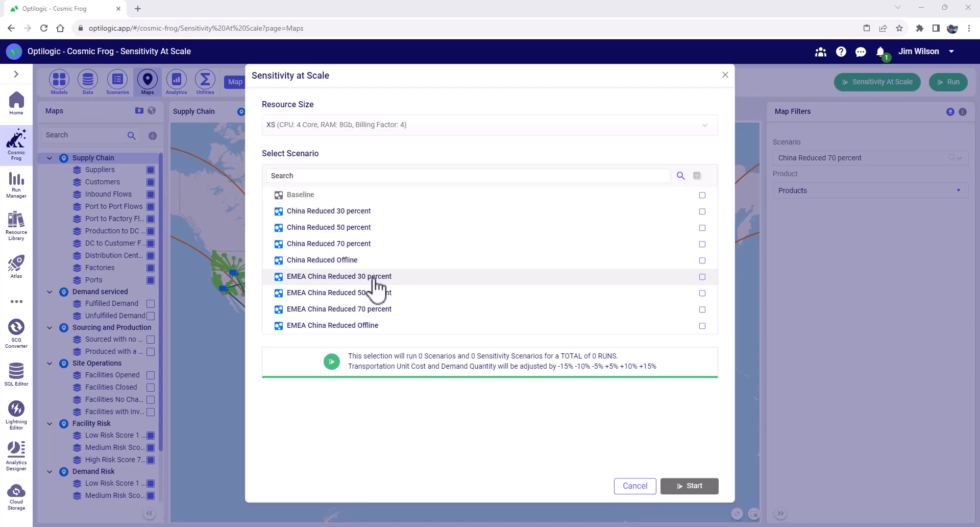
left_click(401, 126)
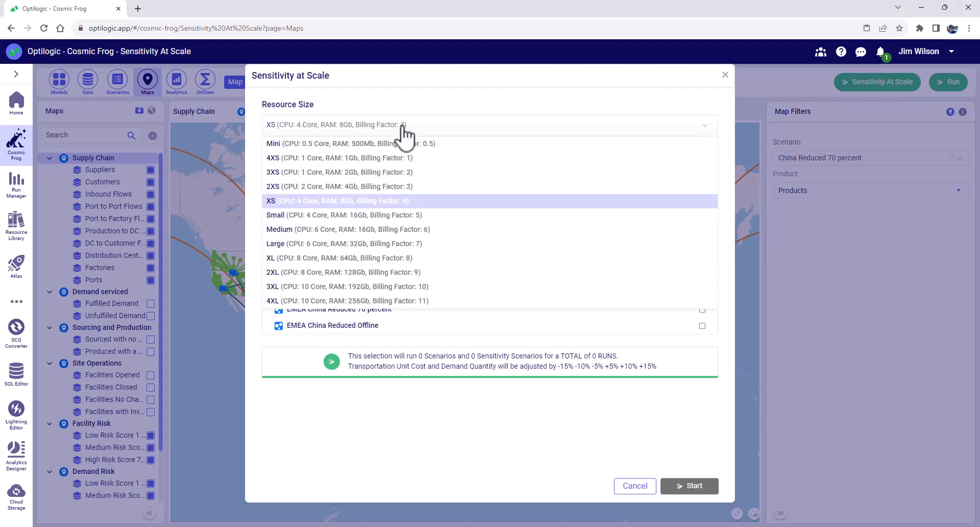
left_click(403, 133)
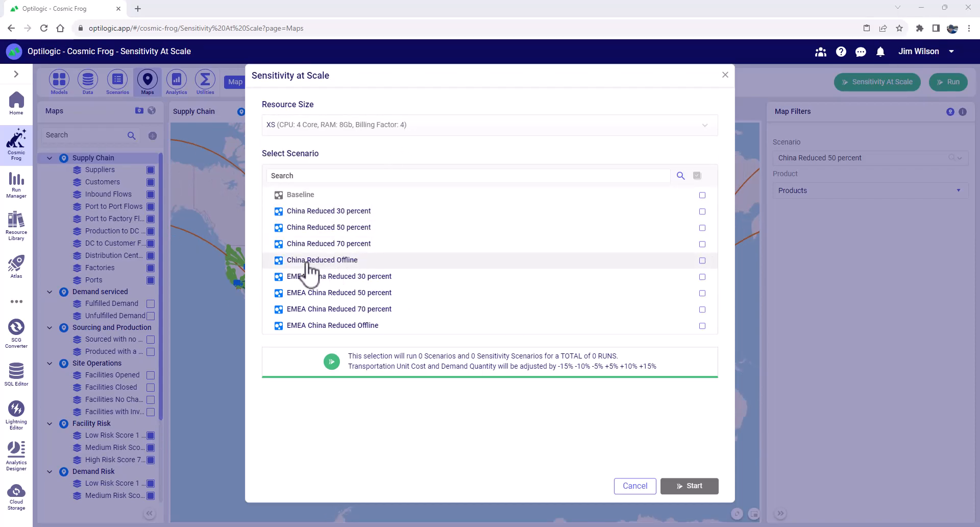
left_click(702, 263)
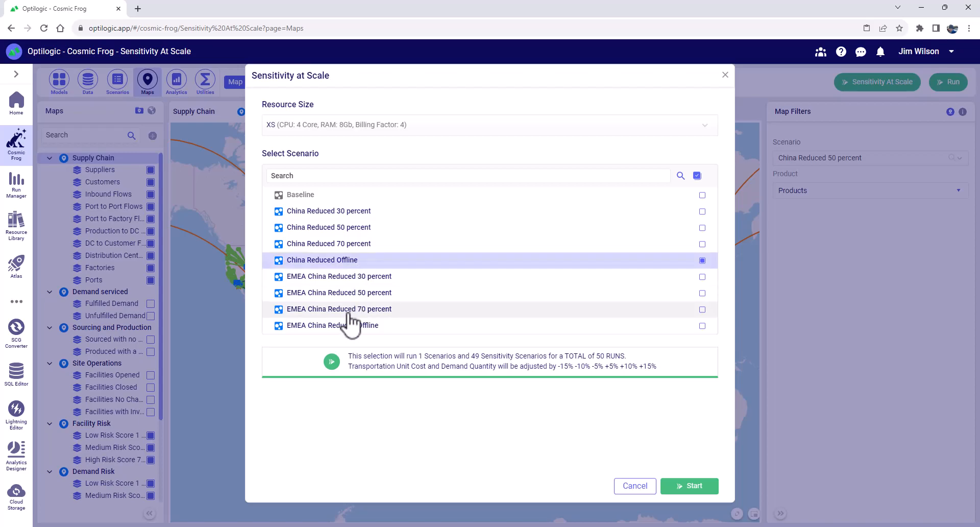
left_click(702, 327)
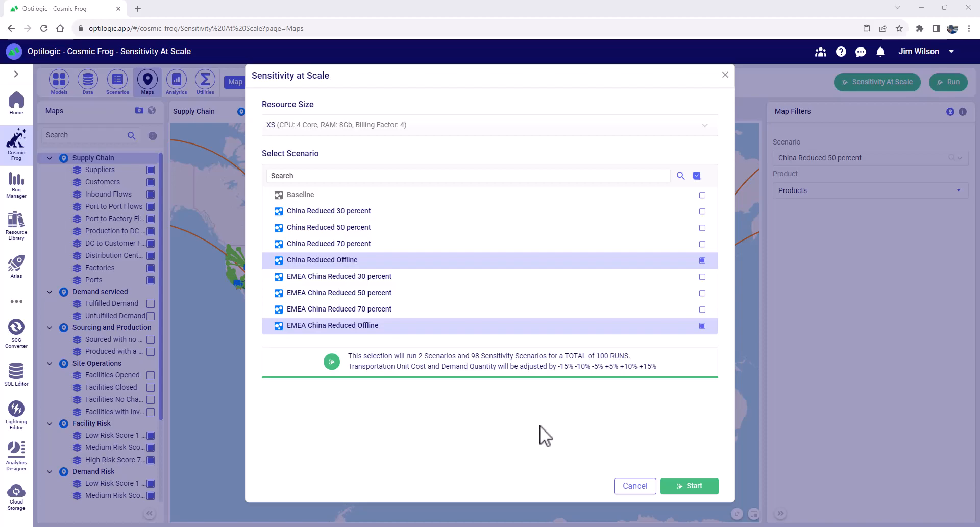
left_click(694, 487)
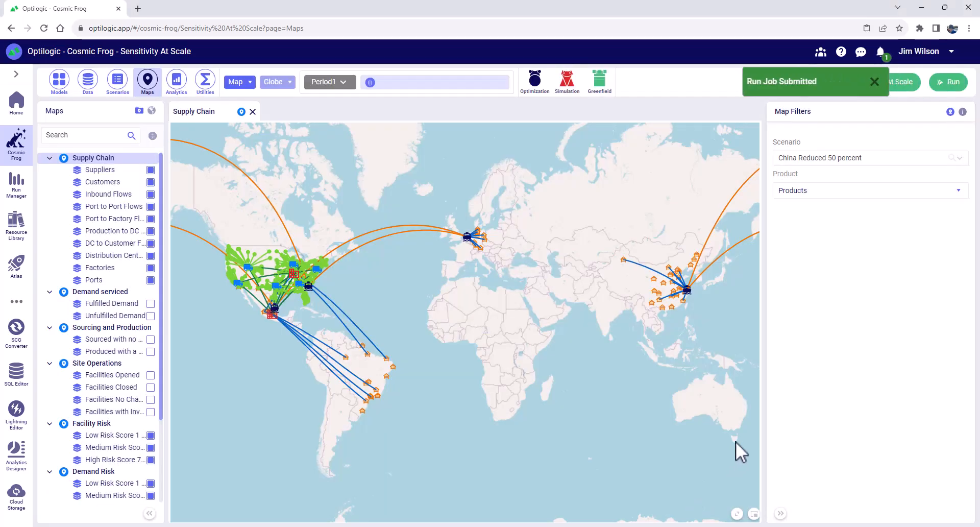
- View the progress of the submitted Sensitivity At Scale run and page through its jobs in the Run Manager
left_click(887, 58)
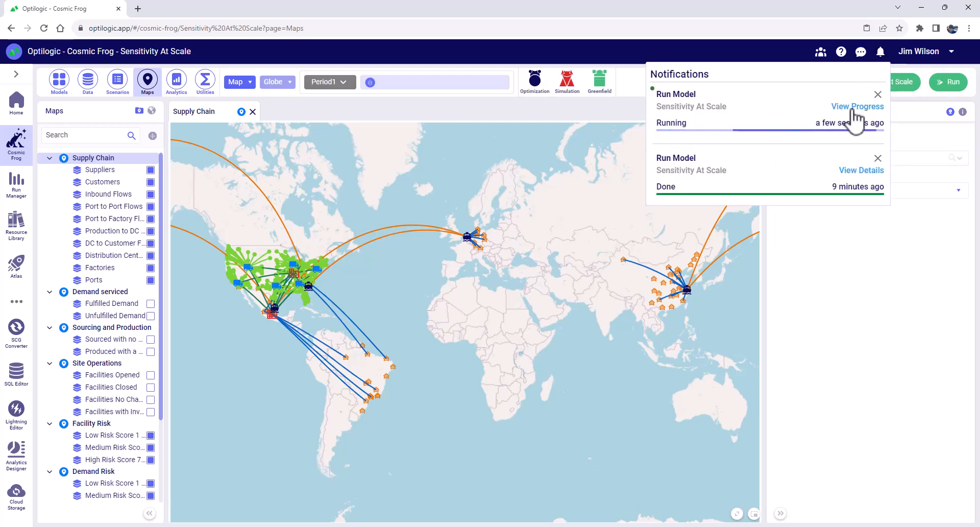
left_click(855, 108)
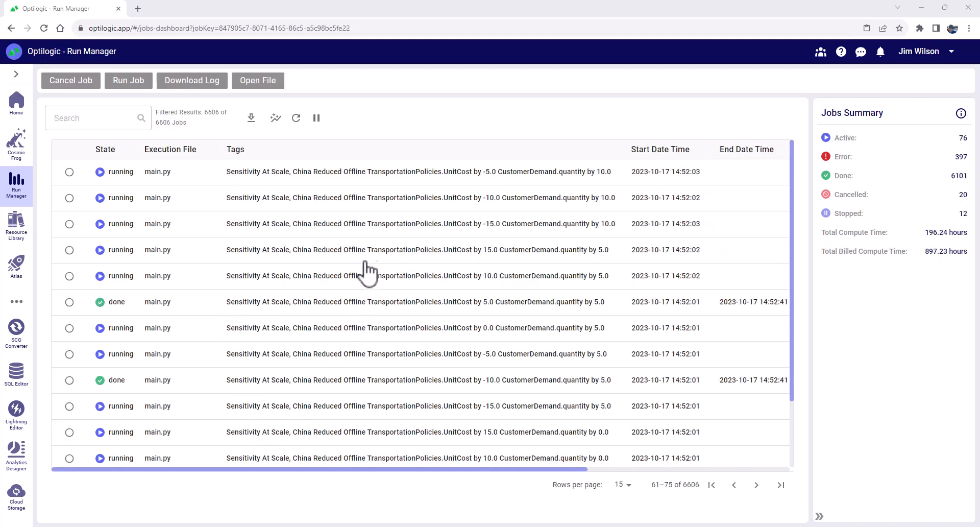
left_click(734, 485)
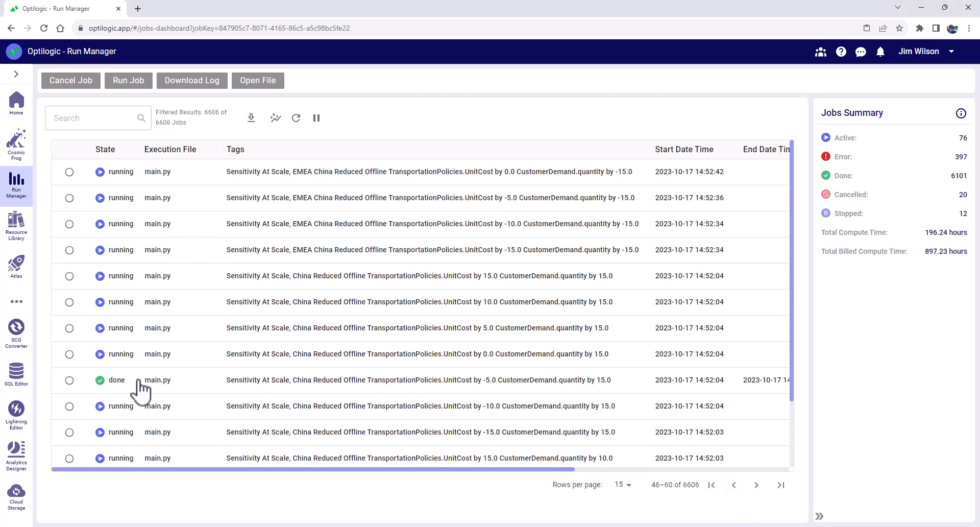
left_click(733, 485)
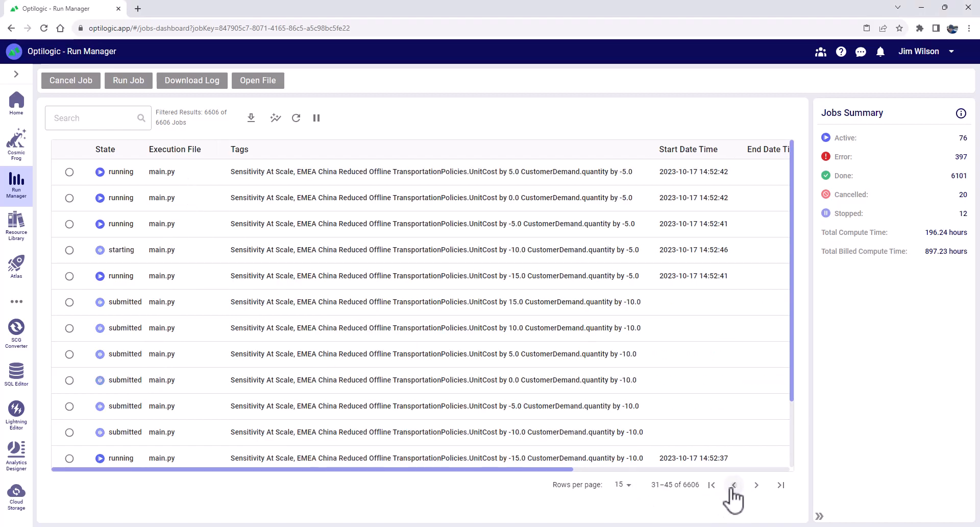
left_click(757, 487)
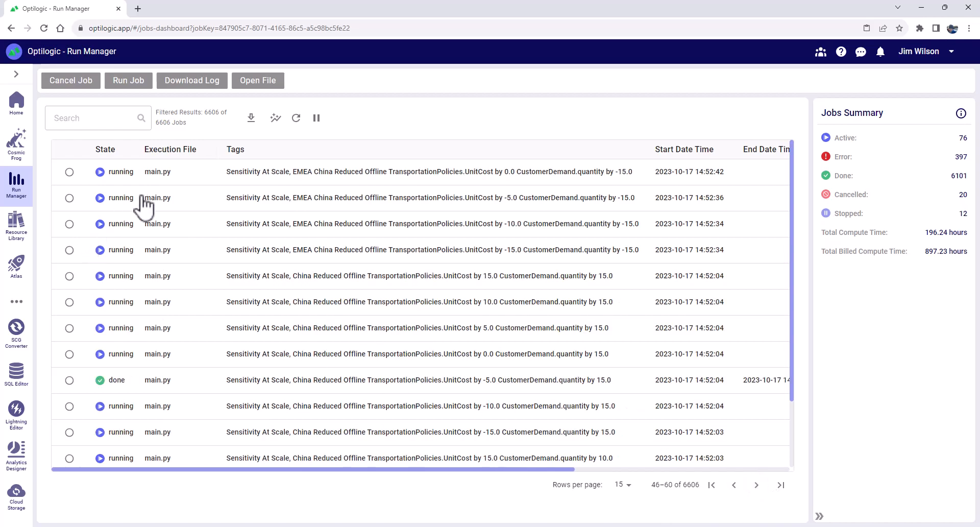
left_click(756, 486)
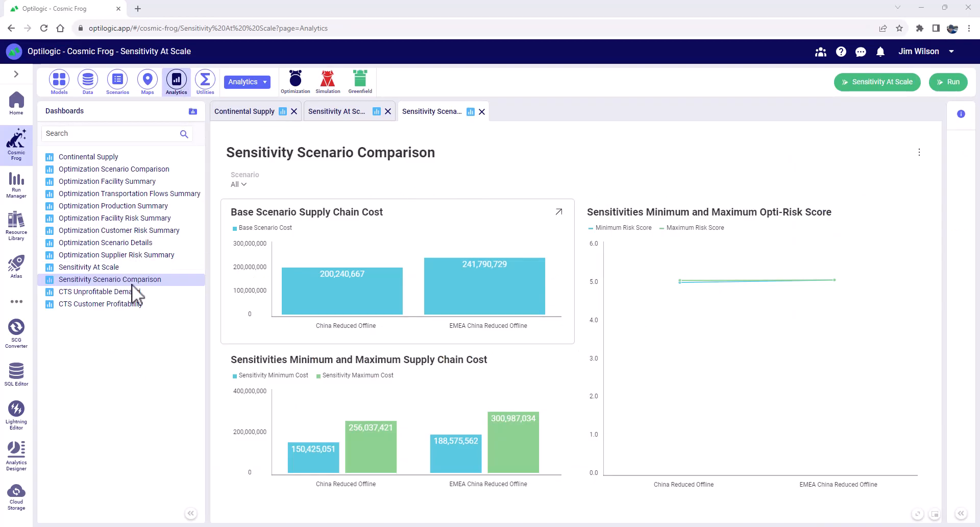
- Compare base costs, minimum and maximum sensitivity costs, and Opti-Risk scores of both offline scenarios on the Sensitivity Scenario Comparison dashboard
mouse_move(448, 312)
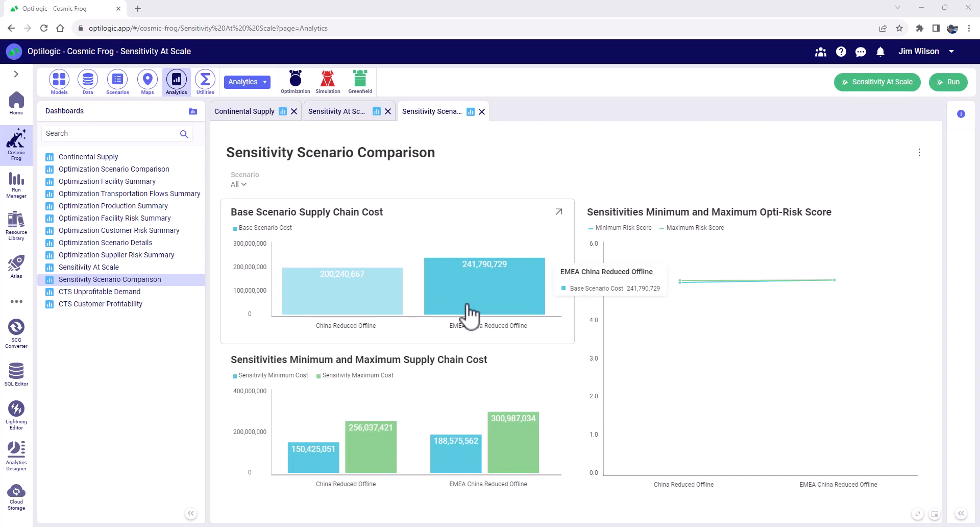
mouse_move(404, 309)
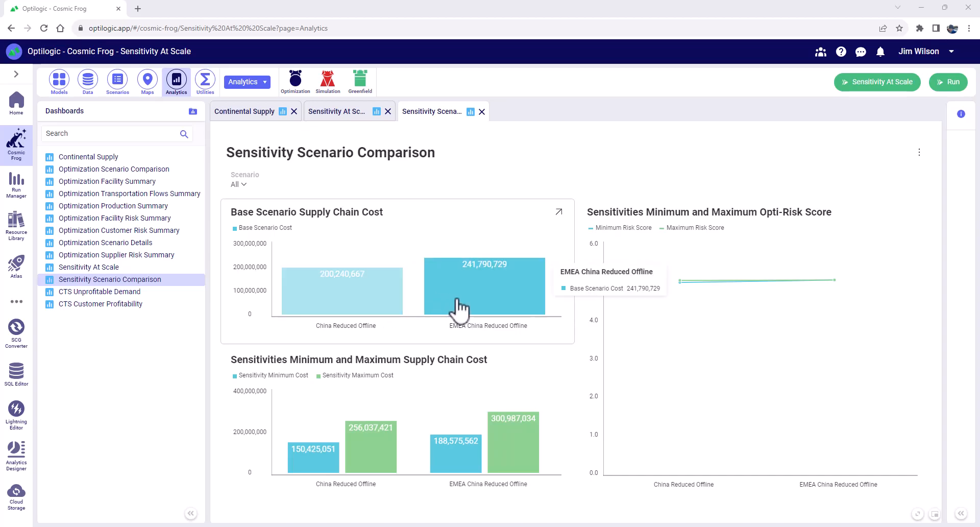
mouse_move(335, 466)
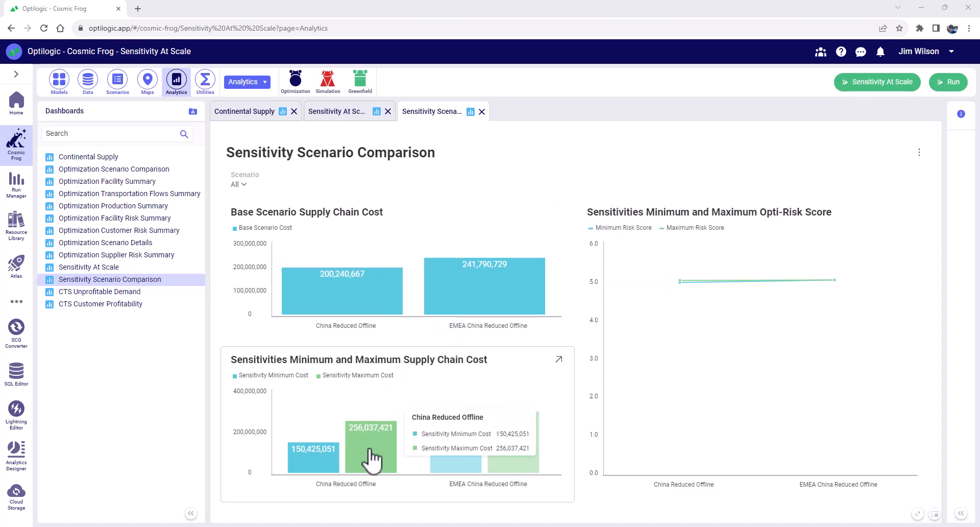
mouse_move(476, 465)
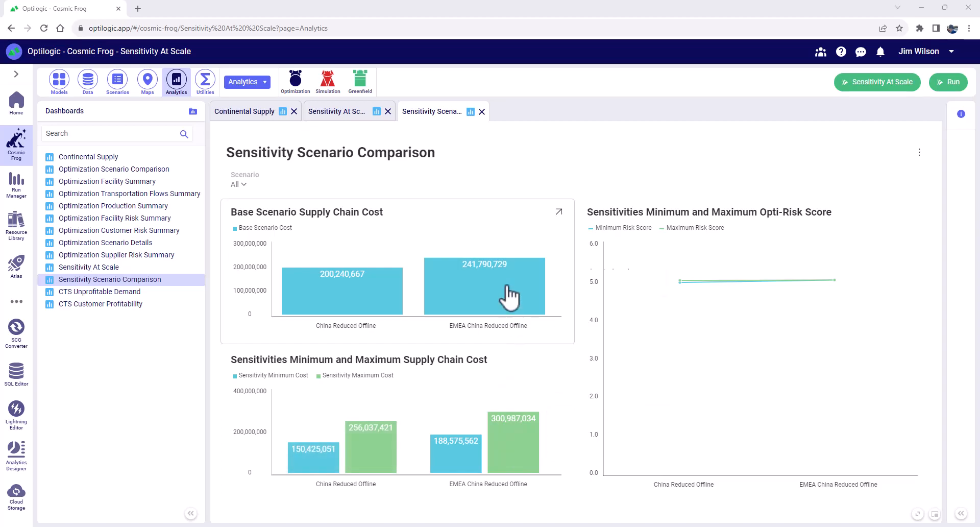
mouse_move(508, 296)
mouse_move(513, 446)
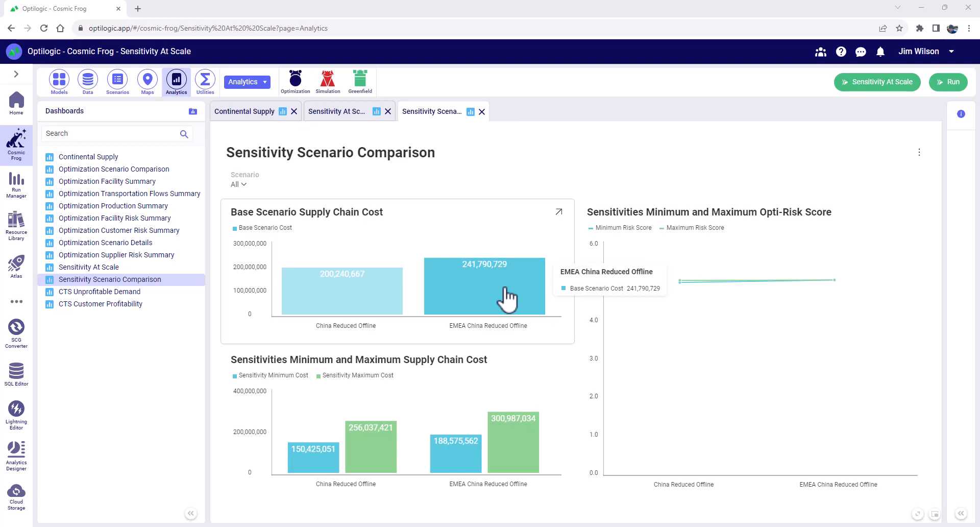
mouse_move(684, 304)
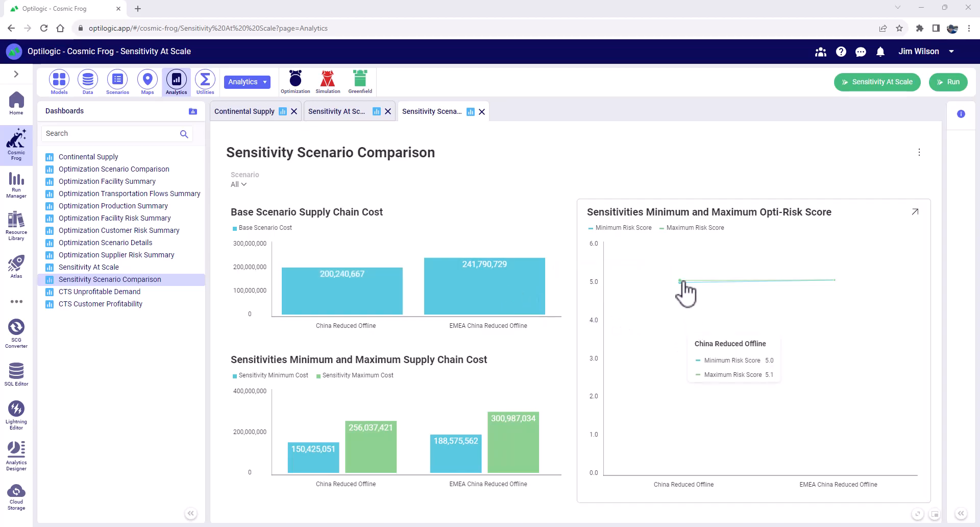
mouse_move(836, 284)
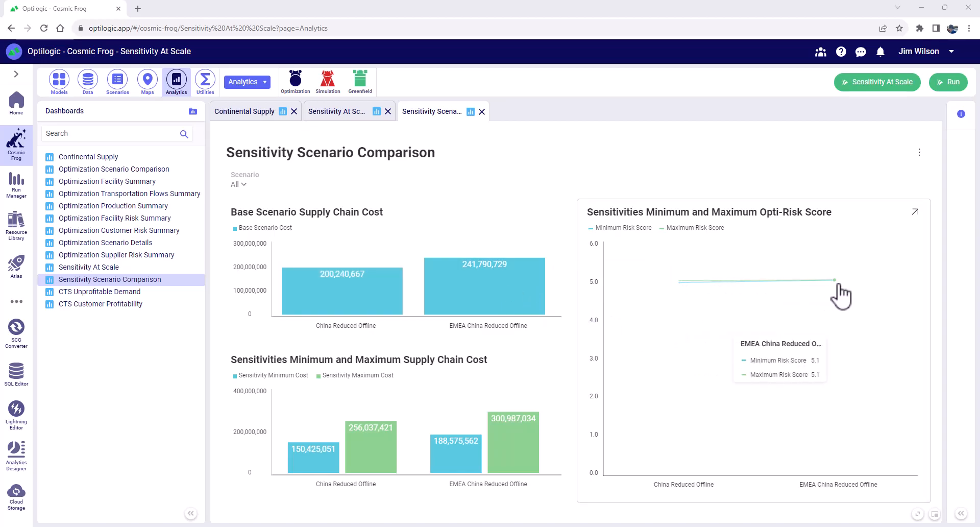
mouse_move(688, 287)
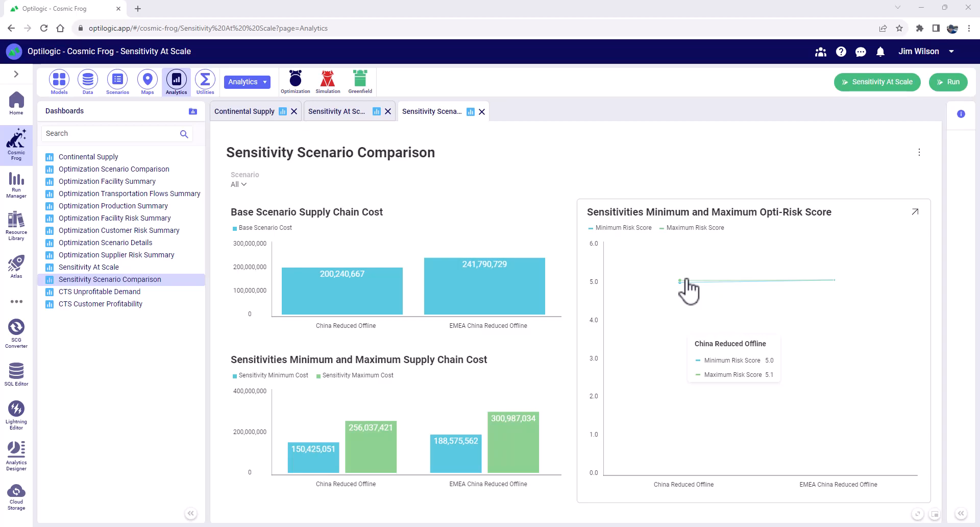
- Open the Sensitivity At Scale dashboard and check which scenarios its scenario filter offers
left_click(100, 268)
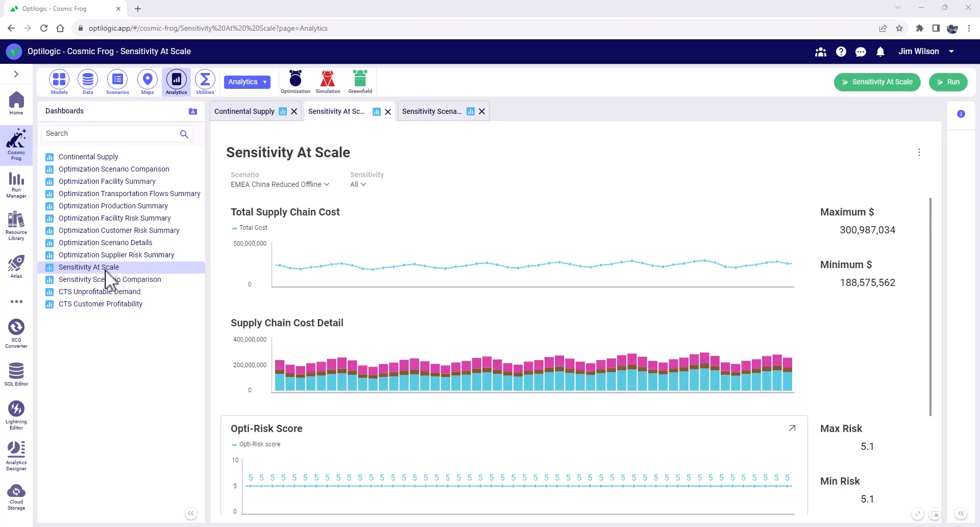
left_click(323, 186)
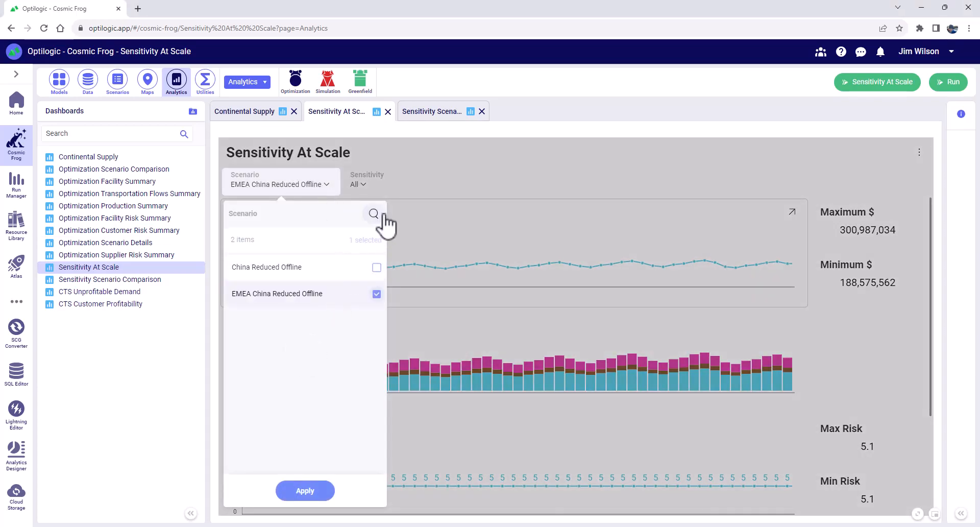
left_click(435, 172)
mouse_move(310, 267)
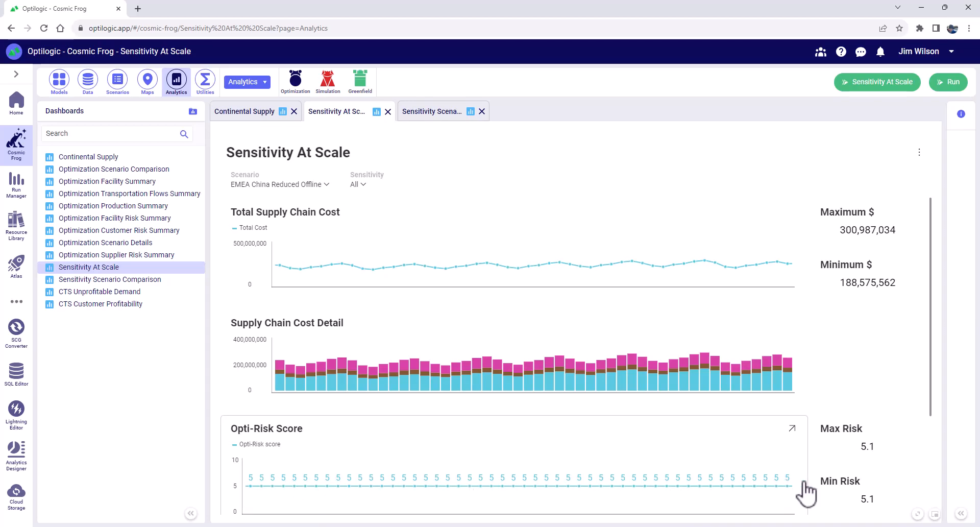
- Filter the Sensitivity At Scale dashboard to the first four EMEA China Reduced Offline transportation sensitivities instead of all
left_click(365, 186)
left_click(443, 266)
left_click(442, 324)
left_click(442, 351)
left_click(443, 378)
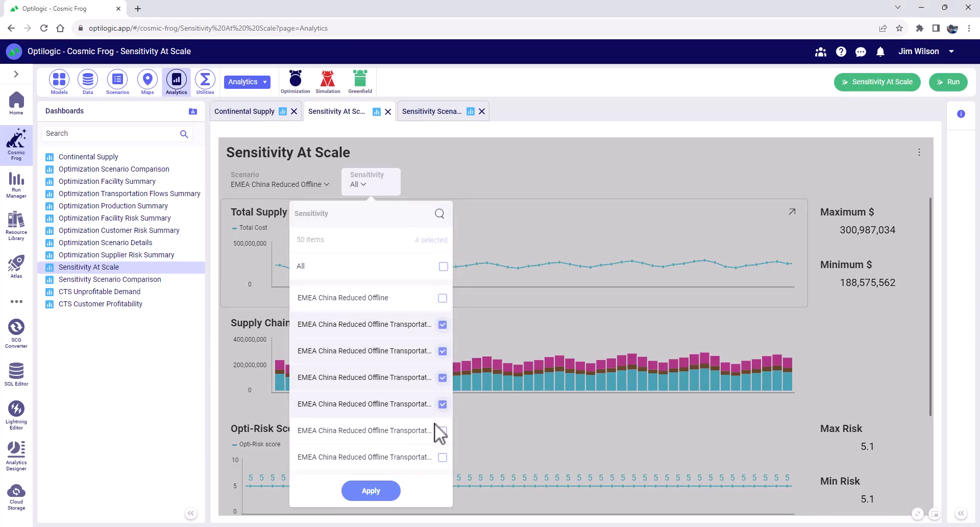
left_click(388, 492)
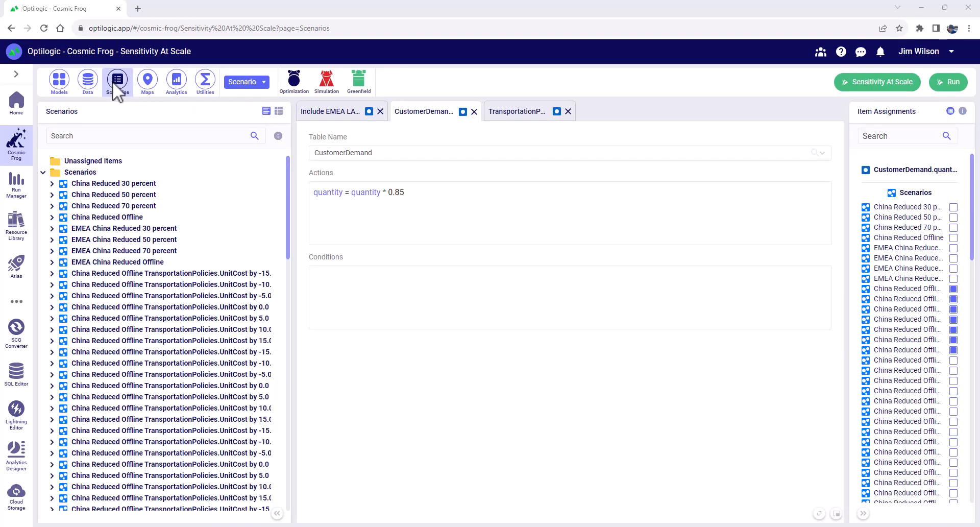
- Browse the generated sensitivity scenarios and inspect the CustomerDemand.quantity by -10.0 and TransportationPolicies.UnitCost by 0.0 items of a China Reduced Offline scenario
scroll(139, 366, "down", 1)
scroll(139, 366, "down", 15)
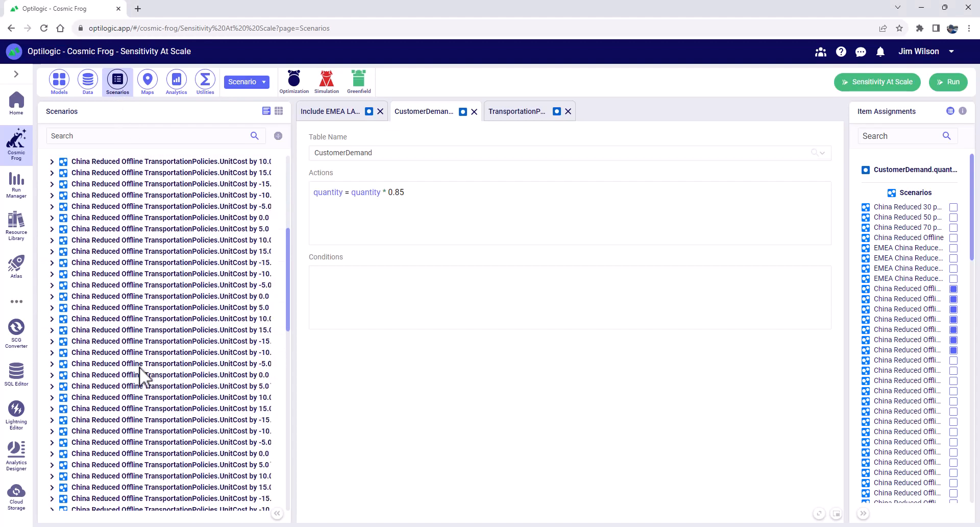
scroll(139, 368, "up", 15)
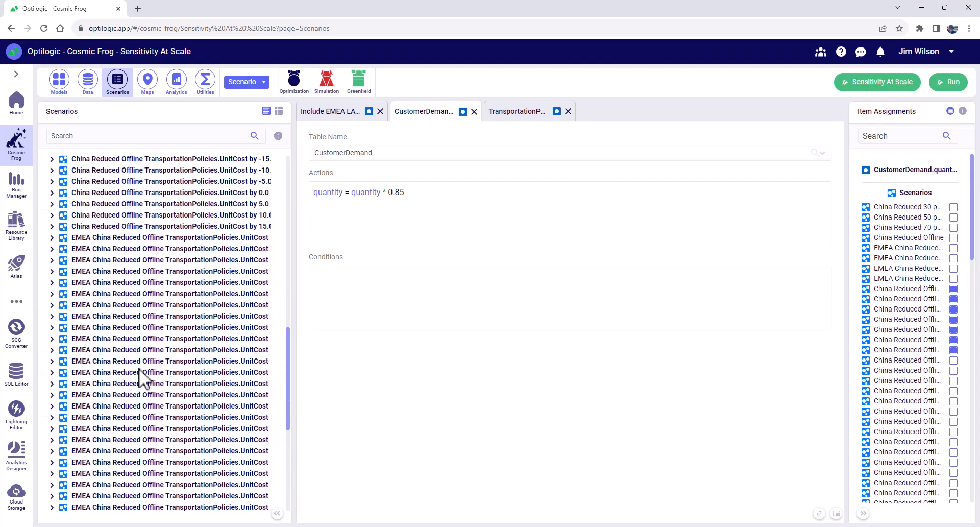
scroll(138, 368, "down", 2)
scroll(138, 368, "down", 2)
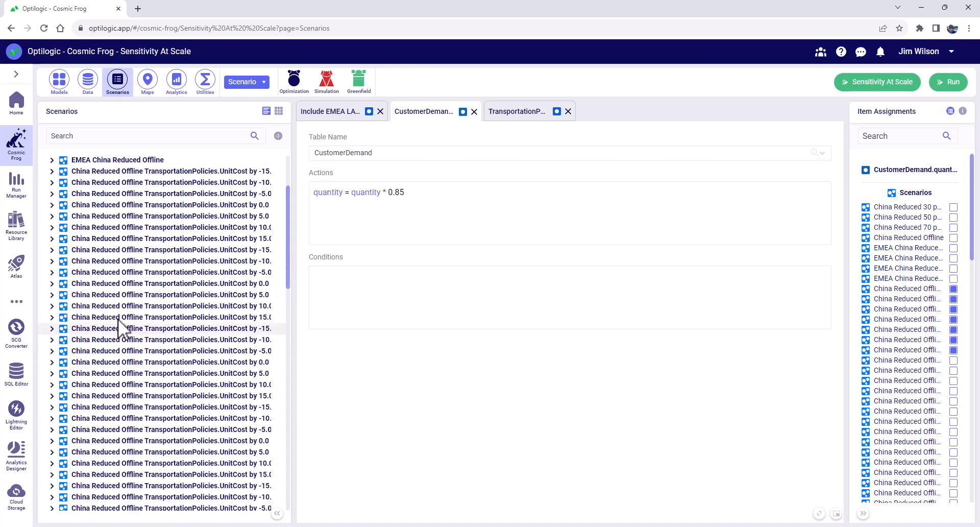
left_click(52, 284)
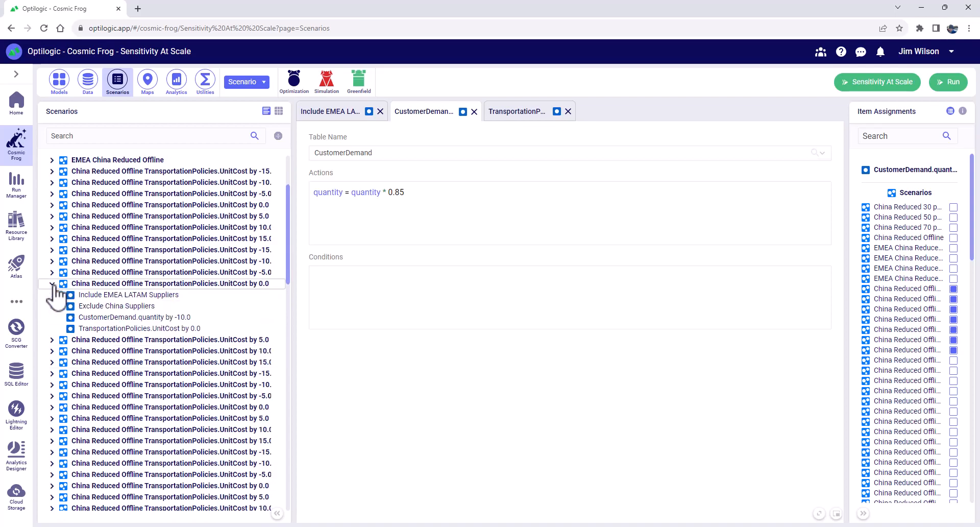
left_click(114, 317)
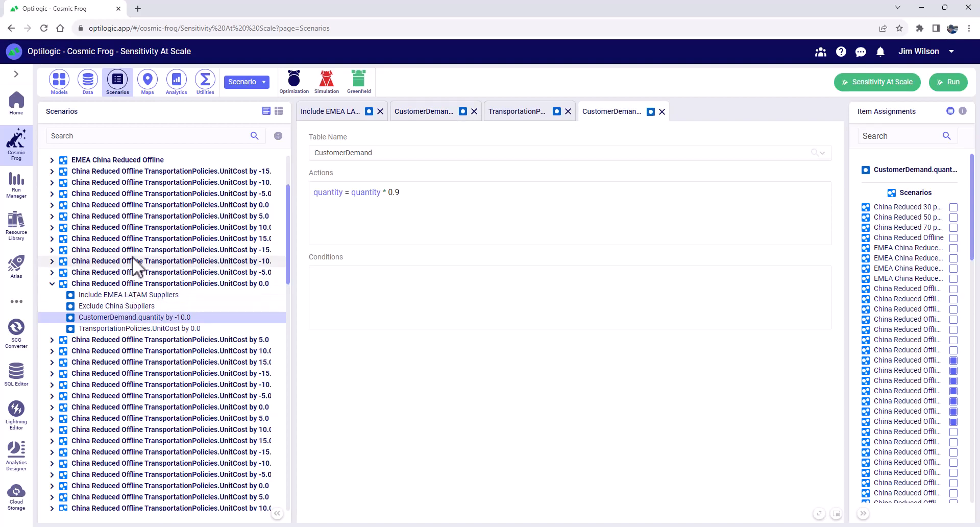
left_click(133, 328)
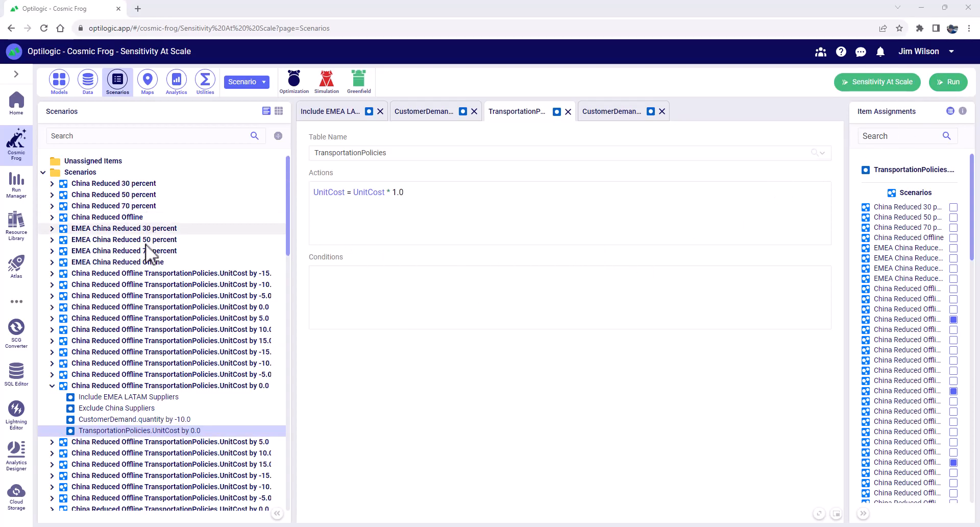
- Set up another Sensitivity at Scale run with China Reduced 50 percent and EMEA China Reduced 30, 50 and 70 percent selected
left_click(875, 84)
left_click(702, 227)
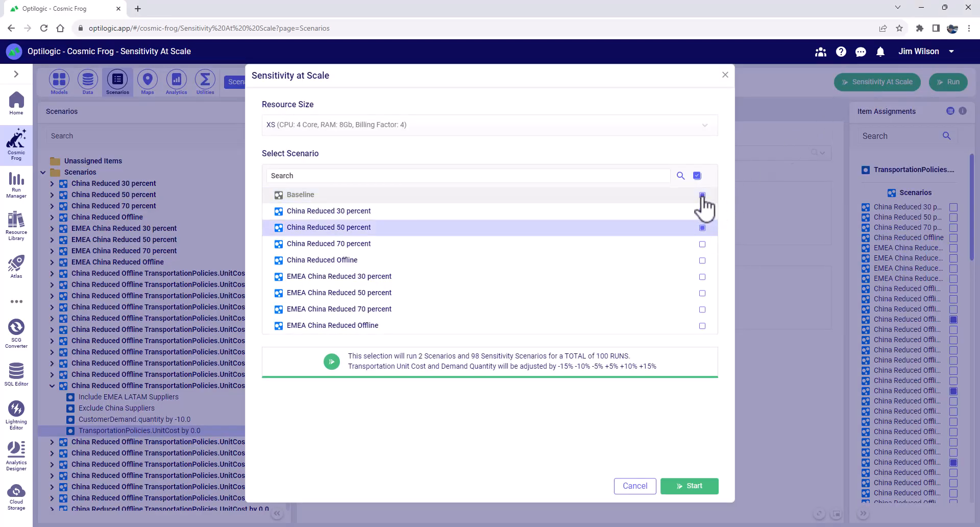
left_click(702, 277)
left_click(702, 293)
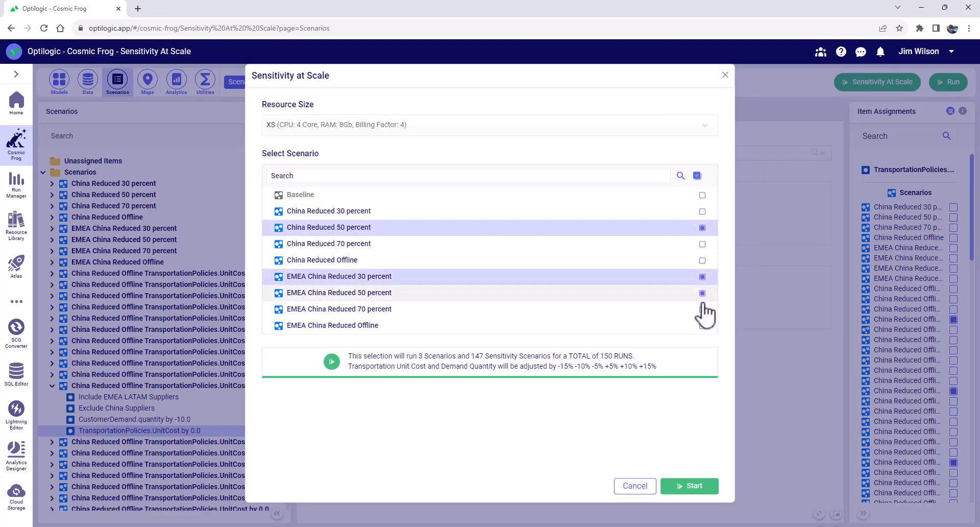
left_click(702, 309)
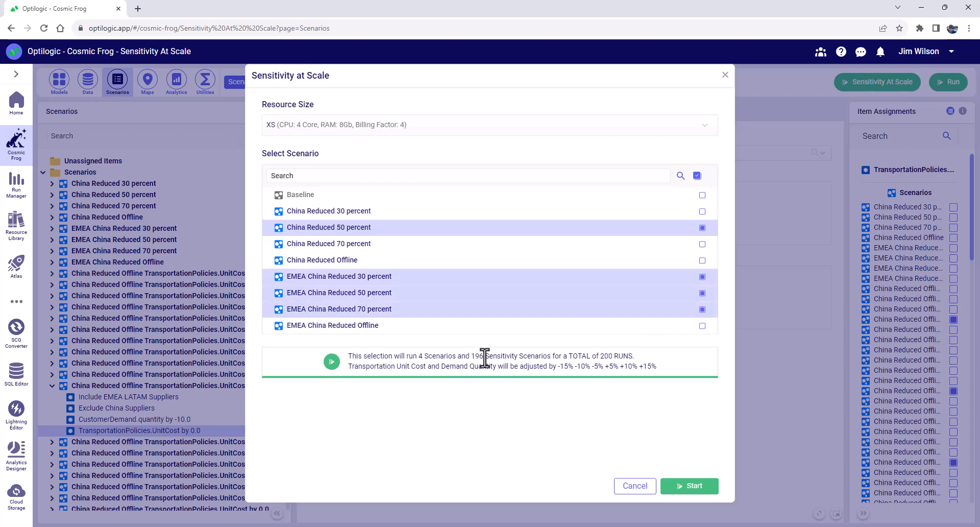